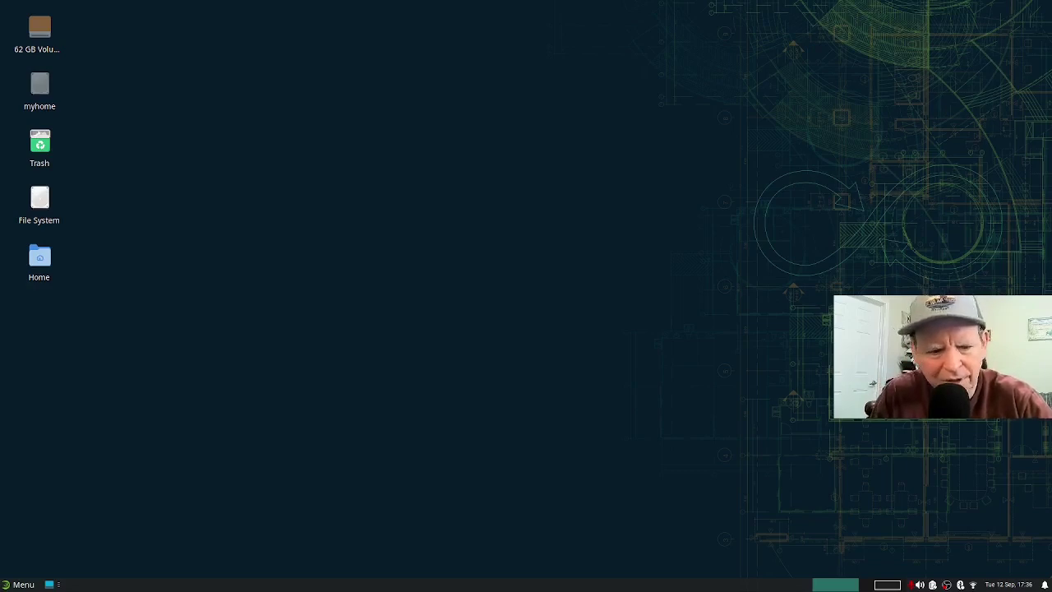
Step: Extend the desktop to the right, and in the display settings arrange the Laptop monitor directly below the Acer Technologies 24" monitor
{"action": "key", "text": "super+p"}
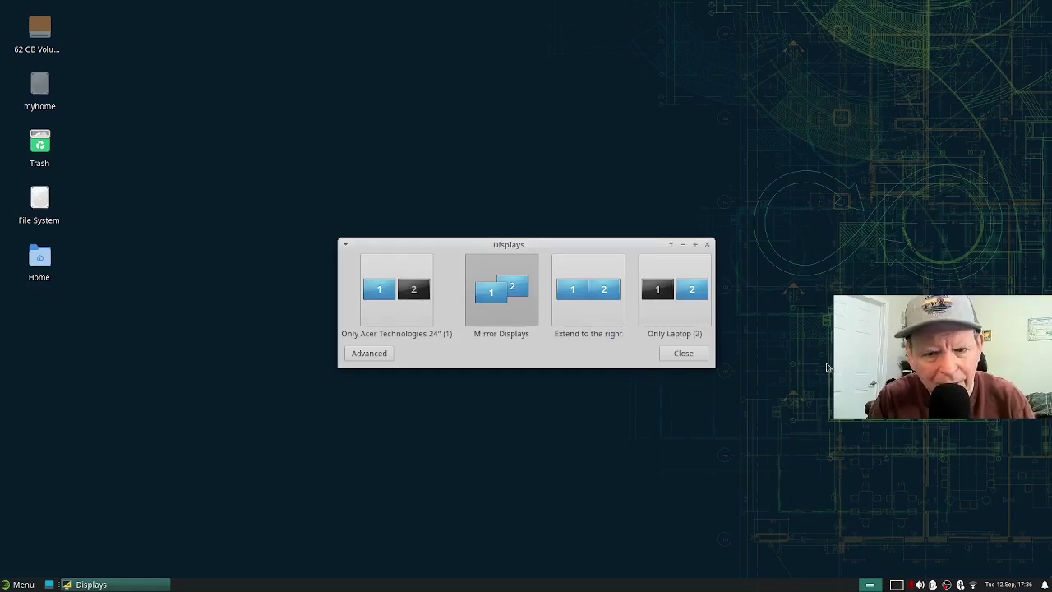
{"action": "left_click", "coordinate": [609, 321]}
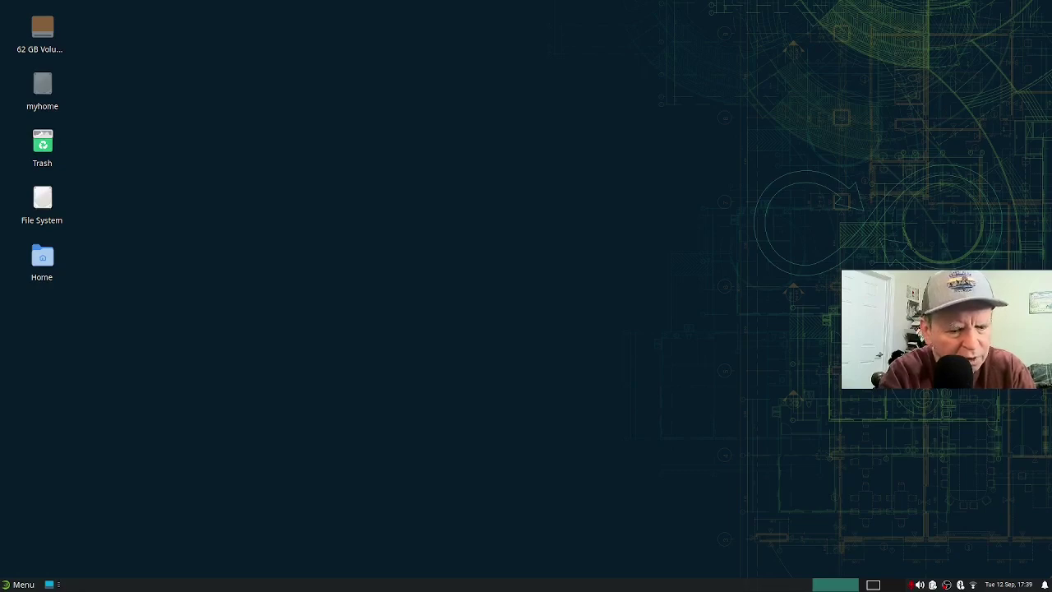
{"action": "key", "text": "super"}
{"action": "type", "text": "dis"}
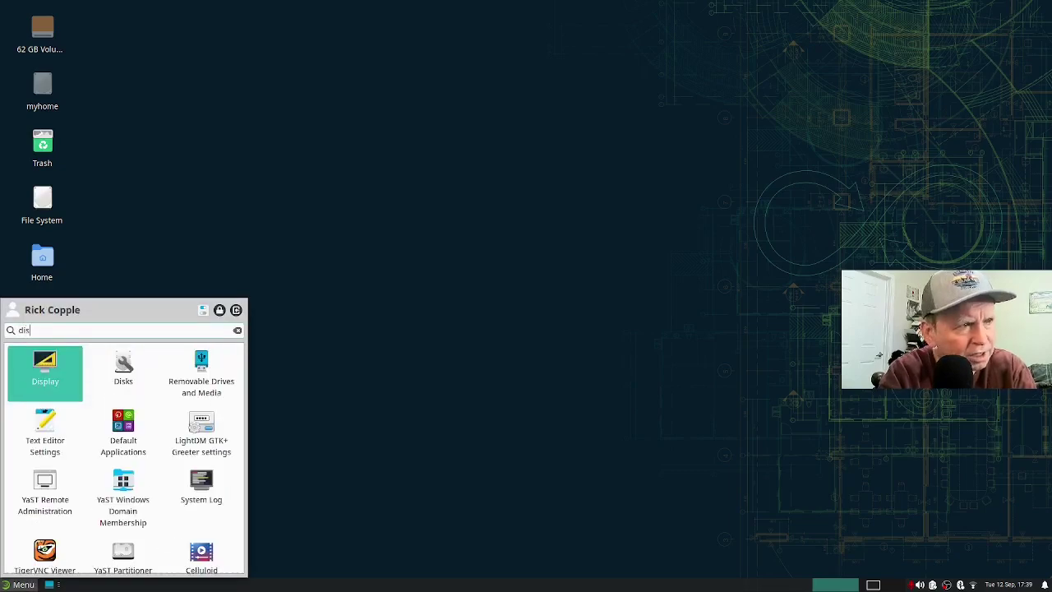
{"action": "key", "text": "Return"}
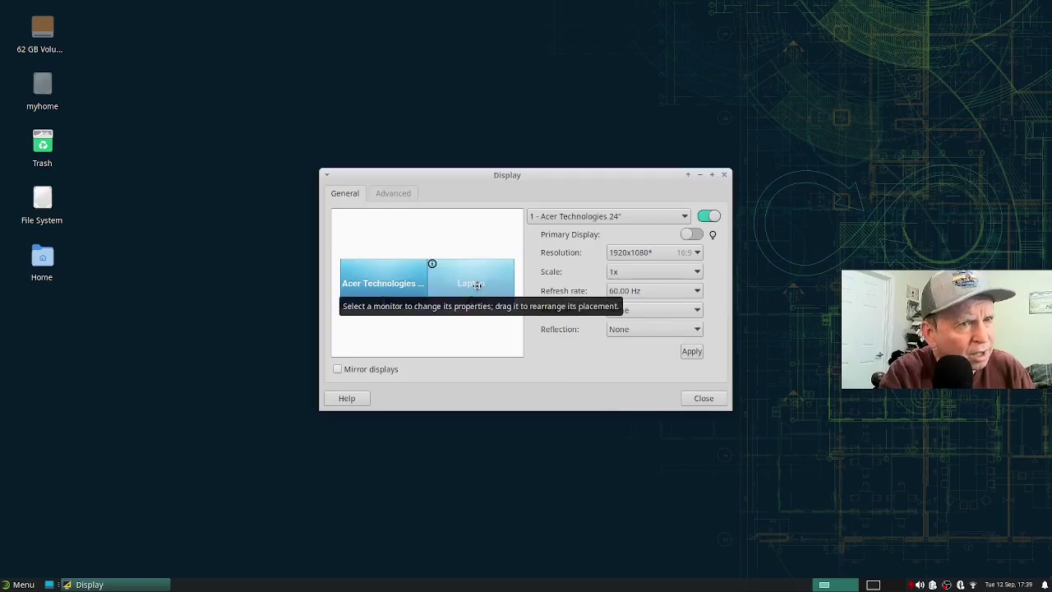
{"action": "left_click_drag", "start_coordinate": [477, 285], "coordinate": [369, 343]}
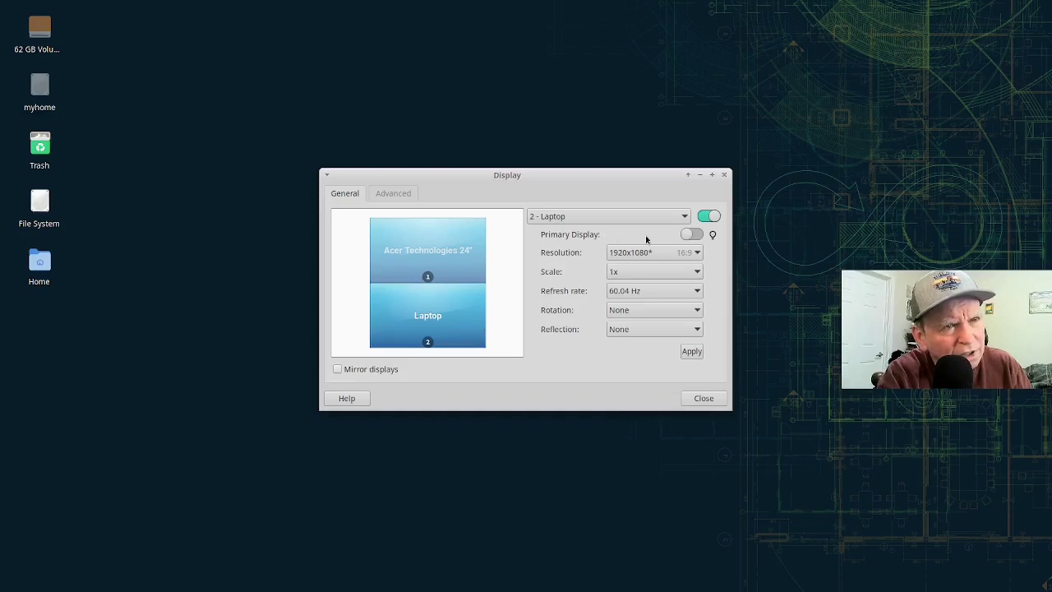
Step: Make the Laptop the primary display, apply the arrangement and keep the new configuration
{"action": "left_click", "coordinate": [688, 234]}
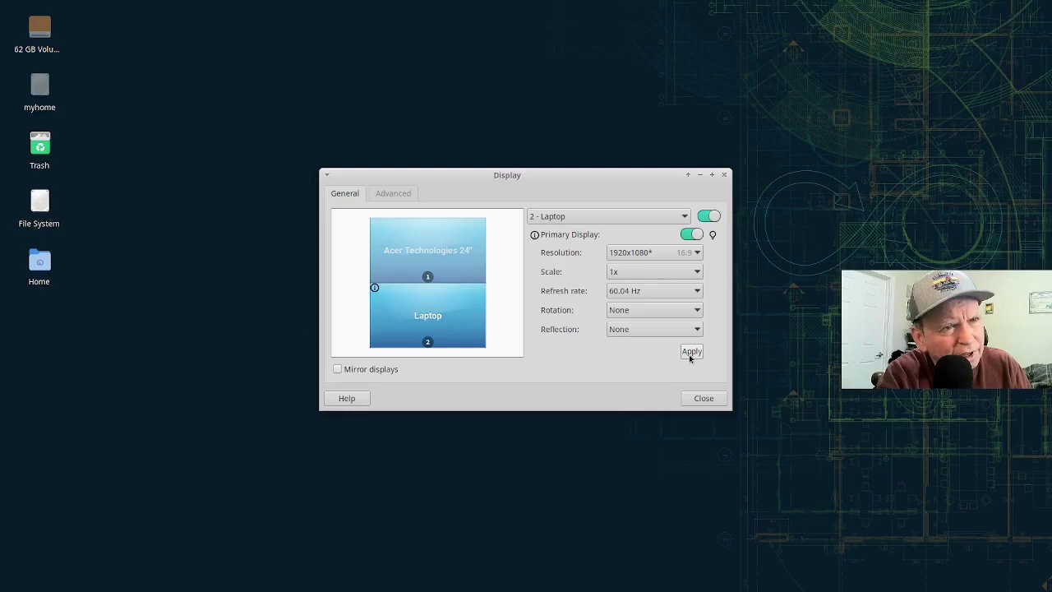
{"action": "left_click", "coordinate": [691, 352]}
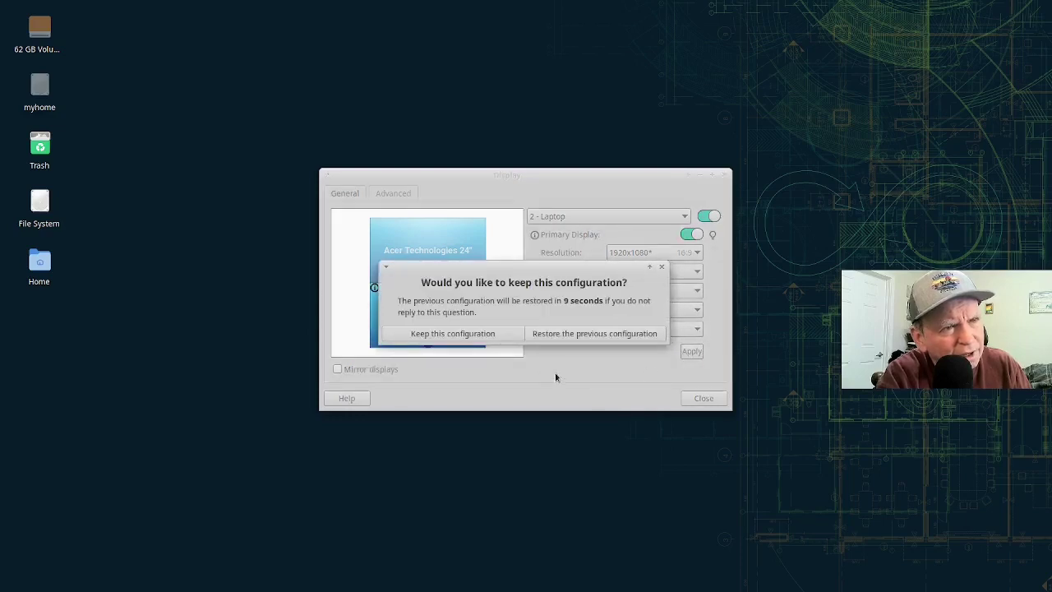
{"action": "left_click", "coordinate": [502, 336]}
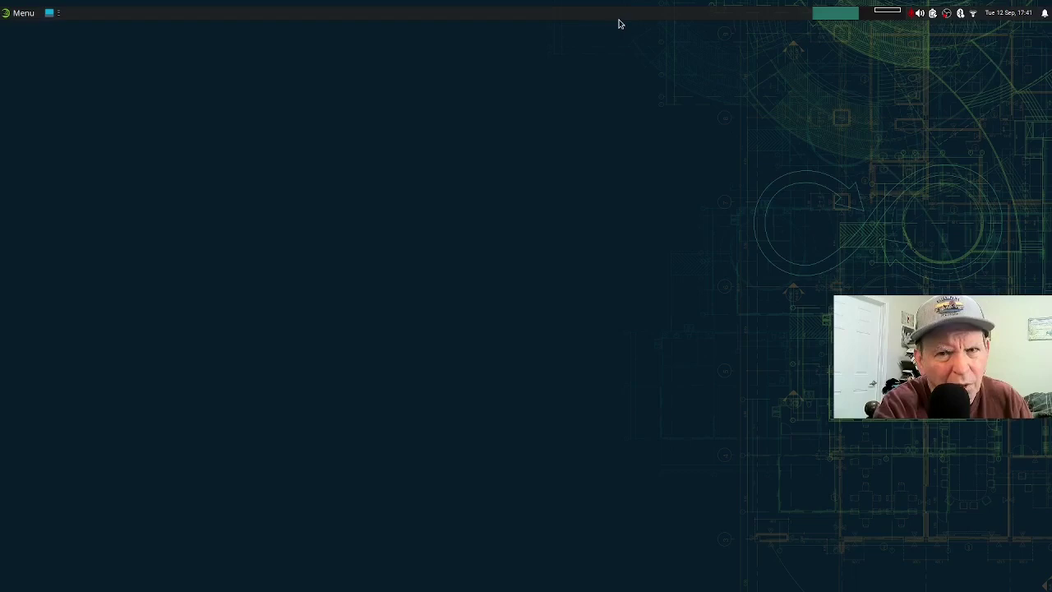
Step: Unlock Panel 1, move it flush against the top edge of the laptop screen and lock it again
{"action": "right_click", "coordinate": [618, 19]}
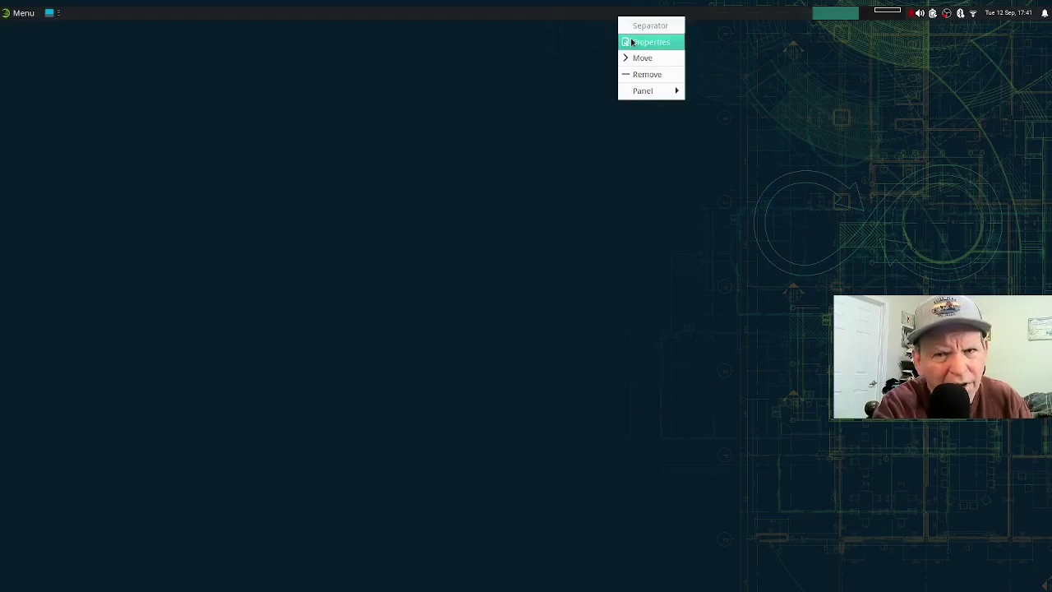
{"action": "mouse_move", "coordinate": [645, 91]}
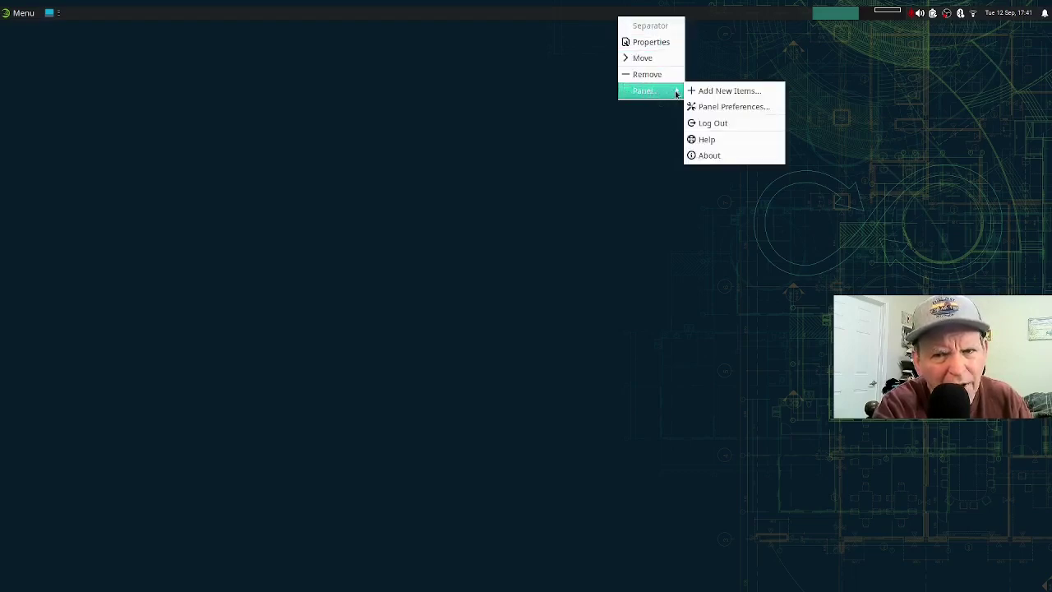
{"action": "left_click", "coordinate": [713, 109]}
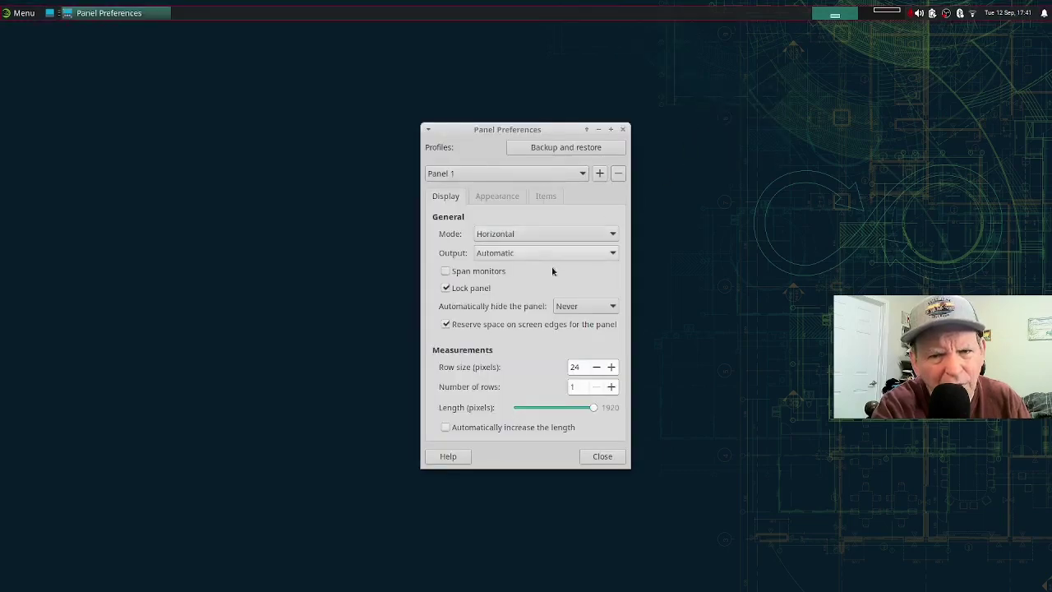
{"action": "left_click", "coordinate": [464, 290]}
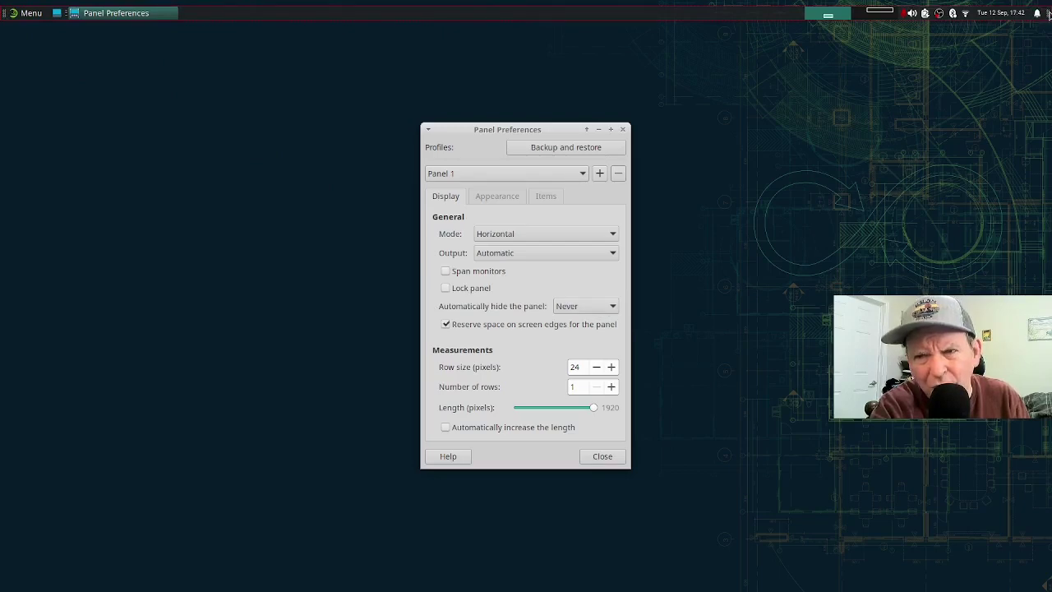
{"action": "mouse_move", "coordinate": [1047, 14]}
{"action": "left_mouse_down"}
{"action": "mouse_move", "coordinate": [1047, 28]}
{"action": "mouse_move", "coordinate": [1047, 3]}
{"action": "mouse_move", "coordinate": [1035, 7]}
{"action": "left_mouse_up"}
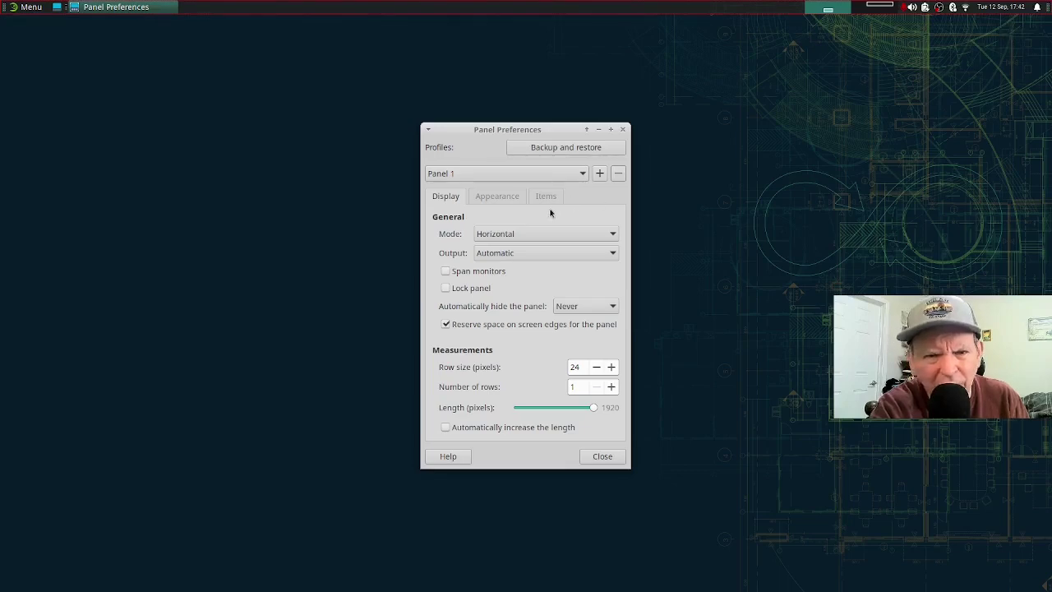
{"action": "left_click", "coordinate": [445, 287]}
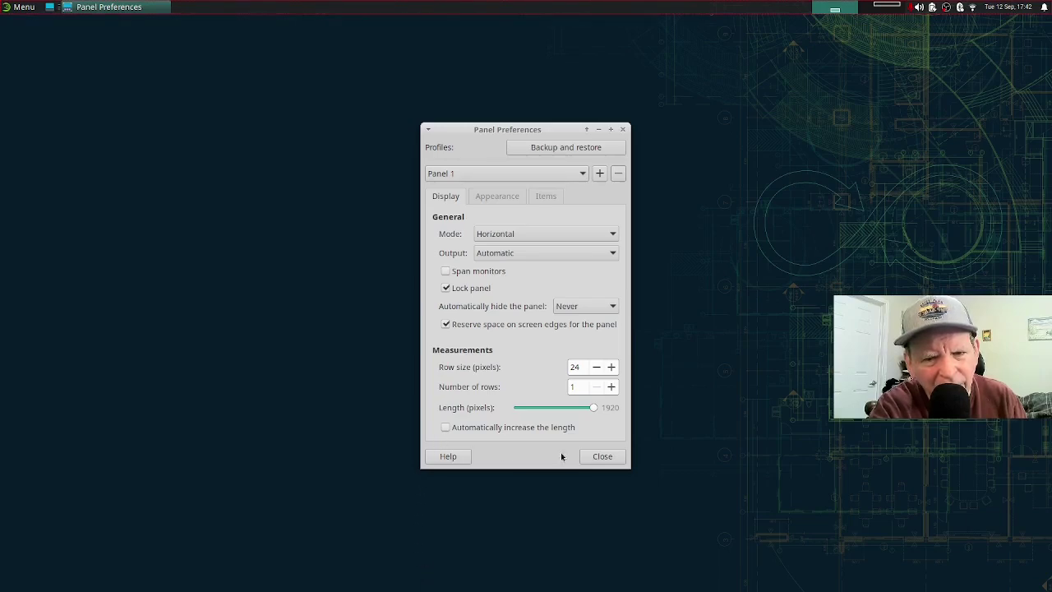
{"action": "left_click", "coordinate": [590, 458]}
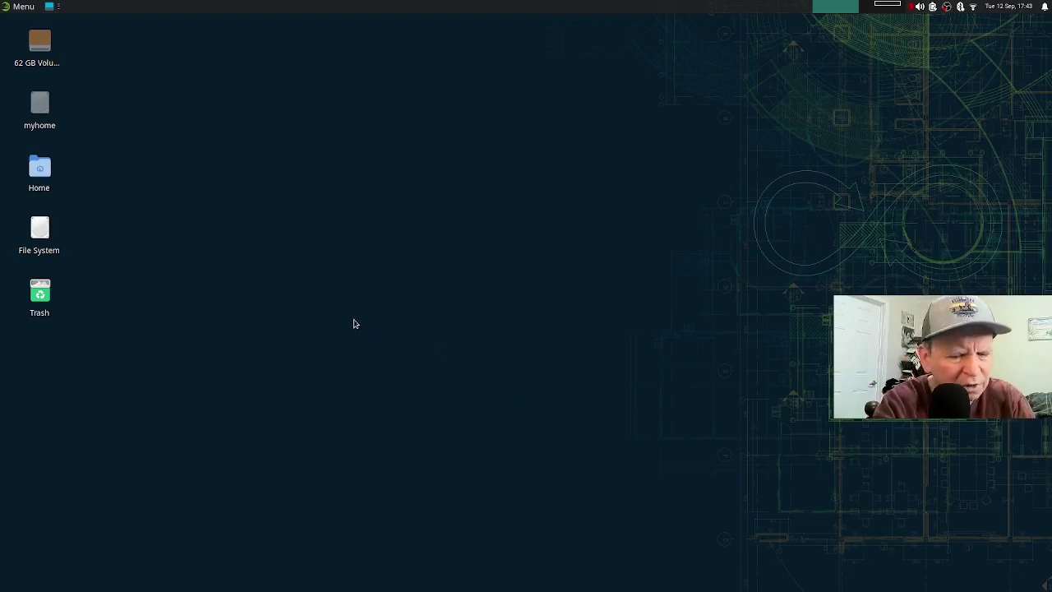
Step: Set the desktop icons to show on the primary display in the desktop settings
{"action": "key", "text": "super"}
{"action": "type", "text": "des"}
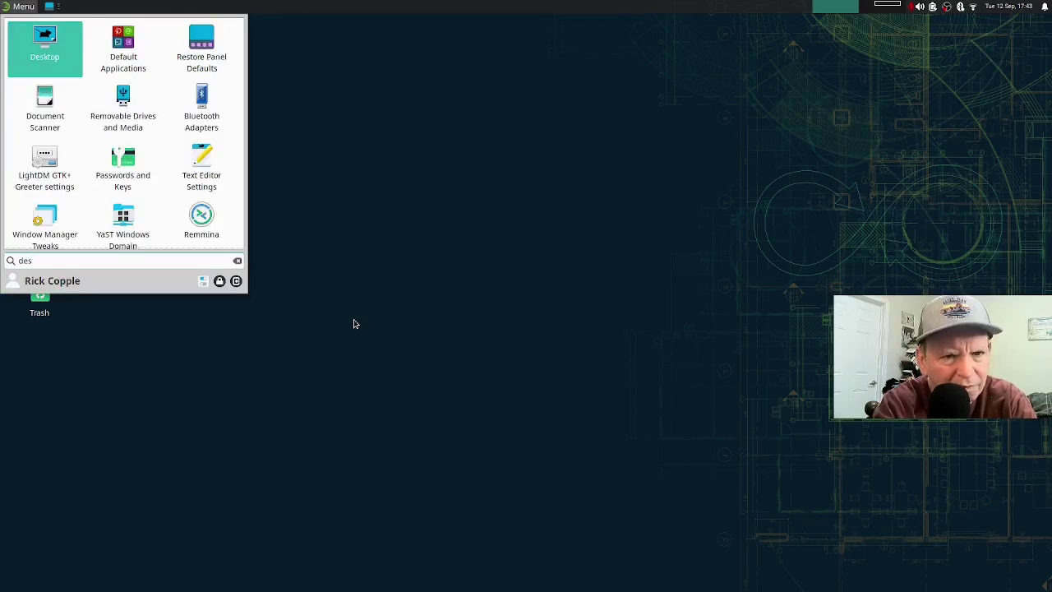
{"action": "key", "text": "Return"}
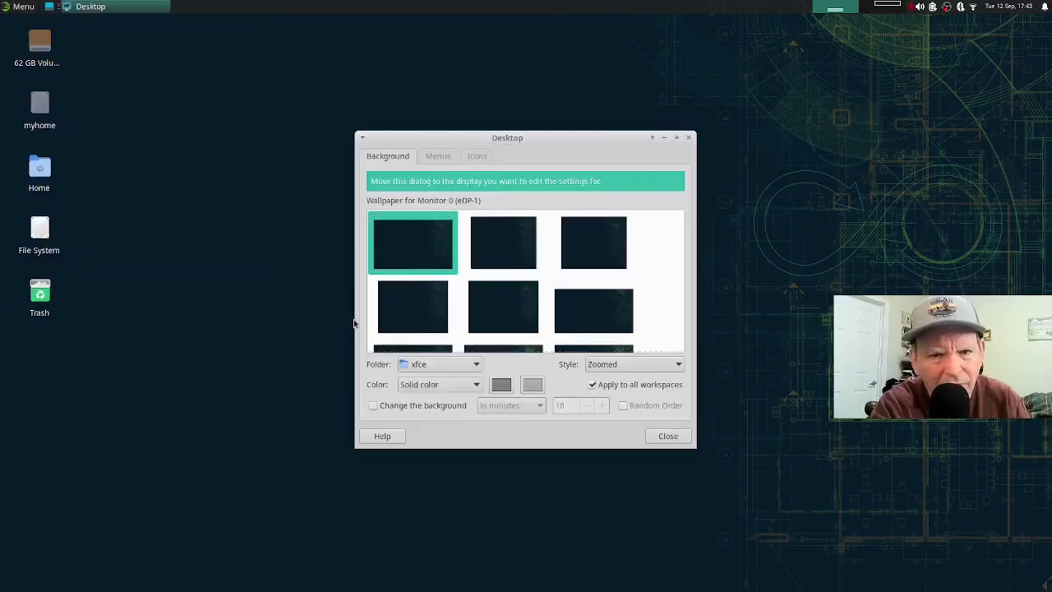
{"action": "left_click", "coordinate": [475, 156]}
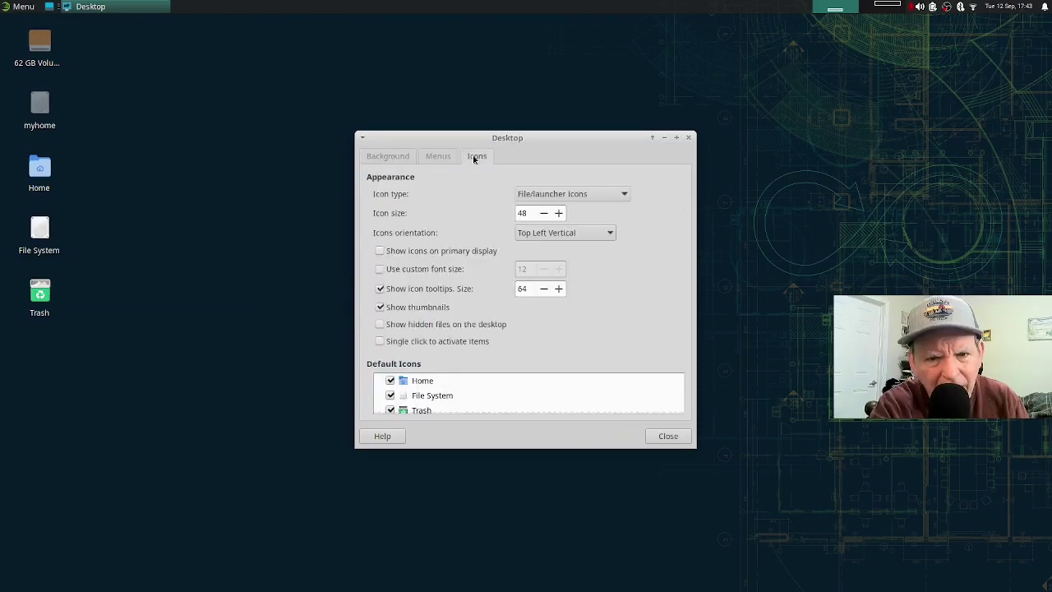
{"action": "left_click", "coordinate": [380, 251]}
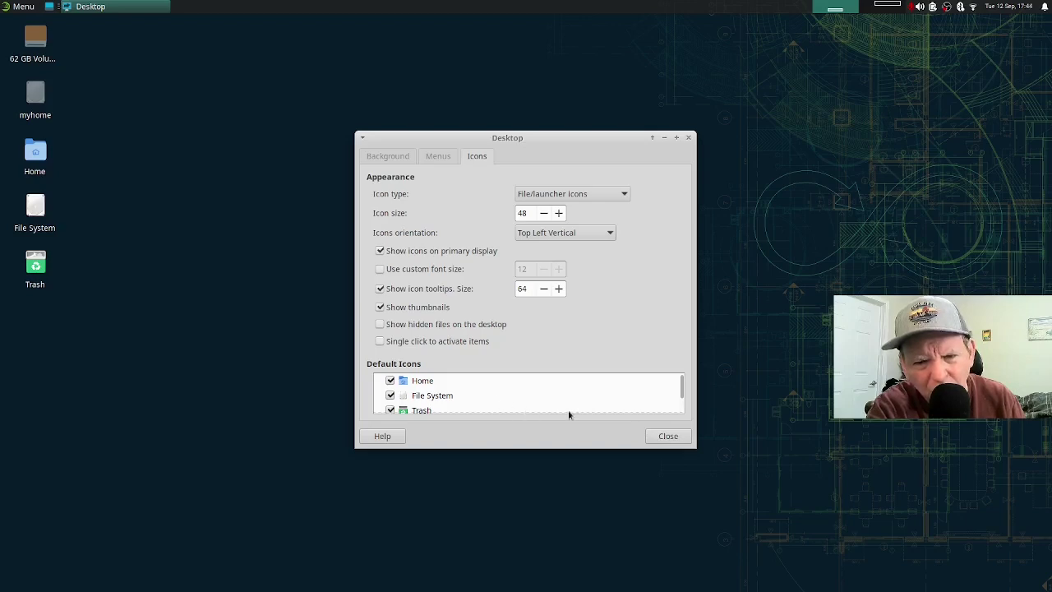
{"action": "left_click", "coordinate": [666, 436]}
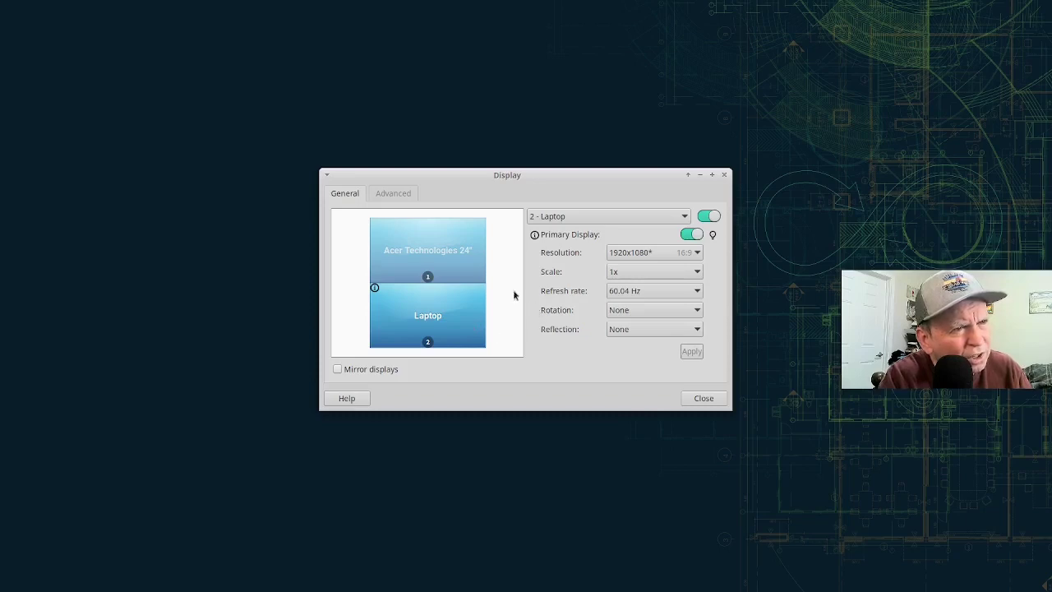
Step: Create a display profile named MyProfile from the current monitor arrangement
{"action": "left_click", "coordinate": [390, 197]}
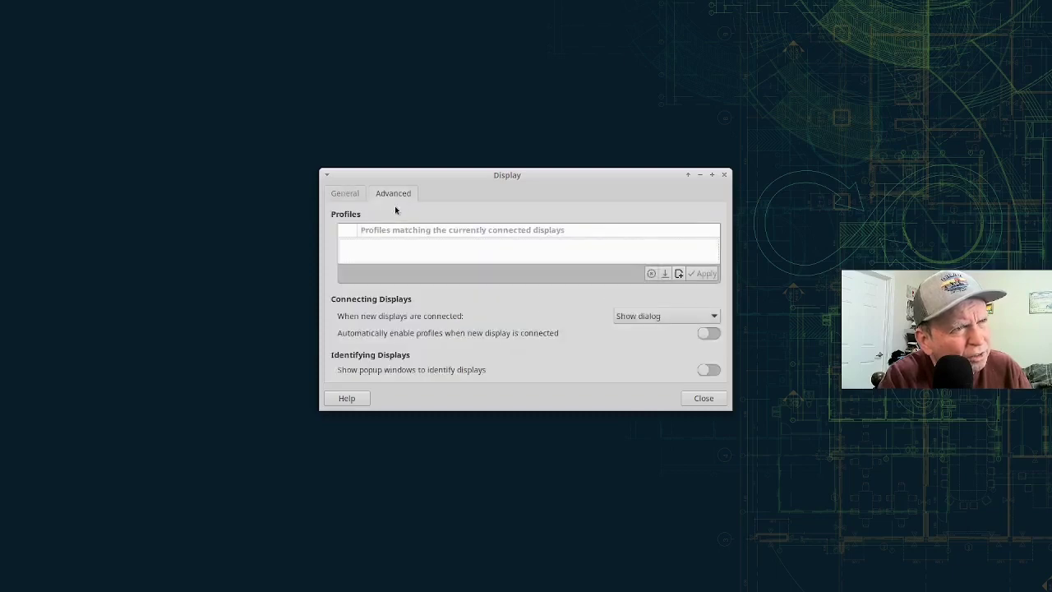
{"action": "left_click", "coordinate": [678, 273]}
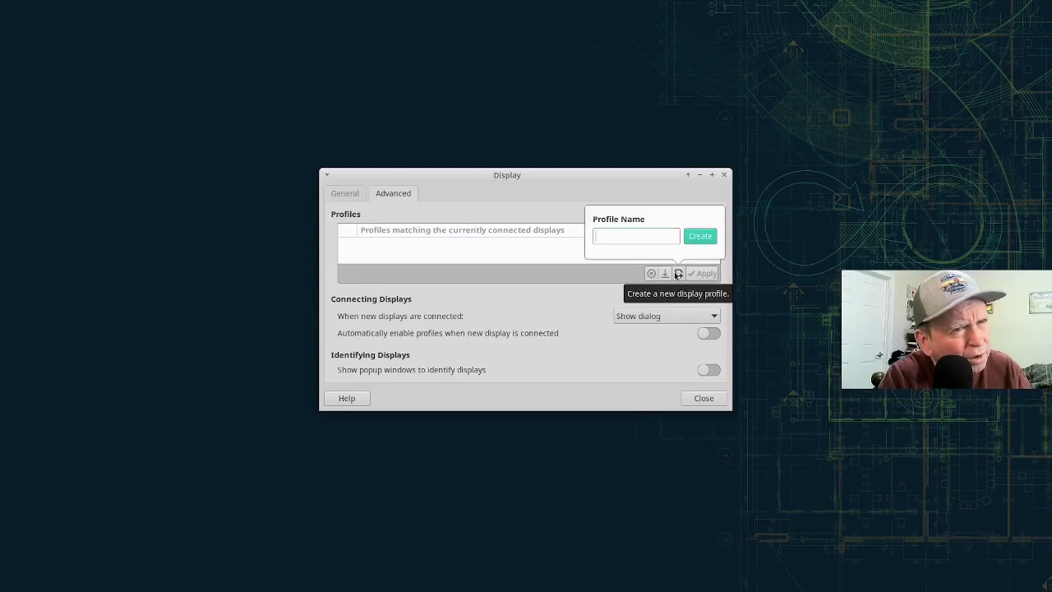
{"action": "type", "text": "M"}
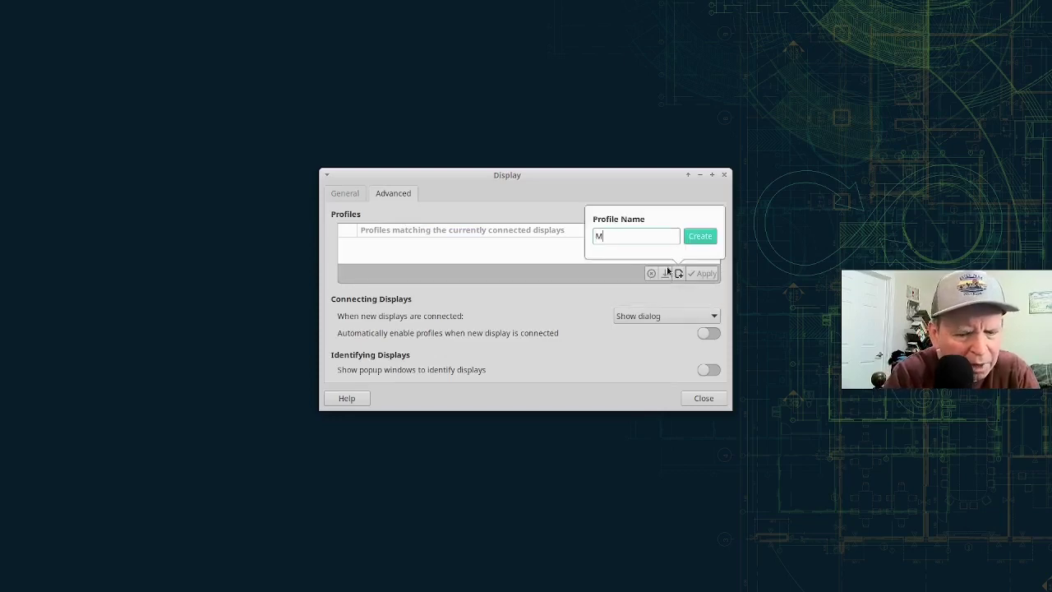
{"action": "type", "text": "y"}
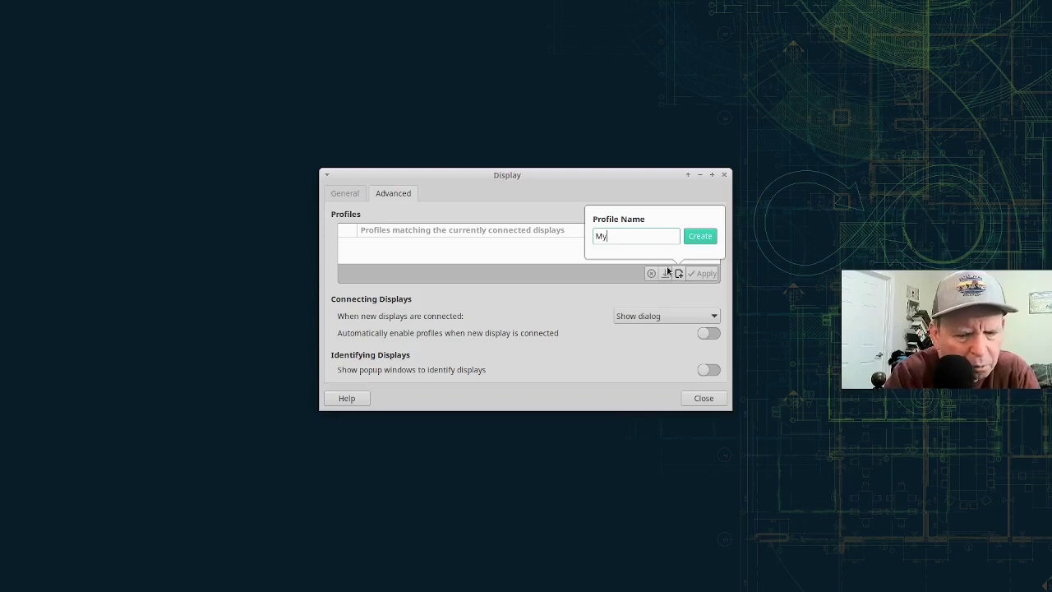
{"action": "type", "text": "Prof"}
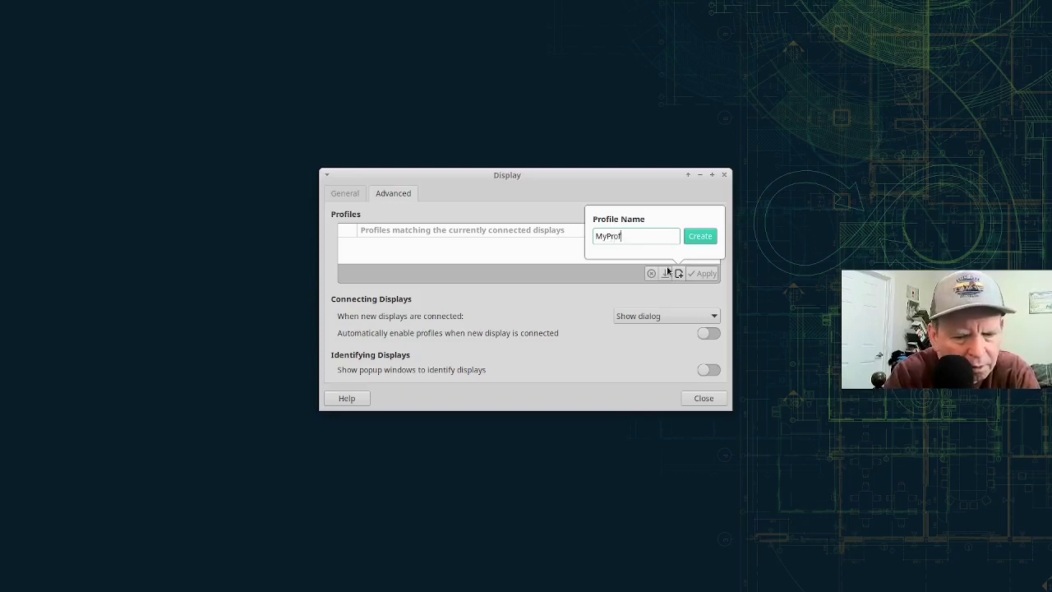
{"action": "type", "text": "ile"}
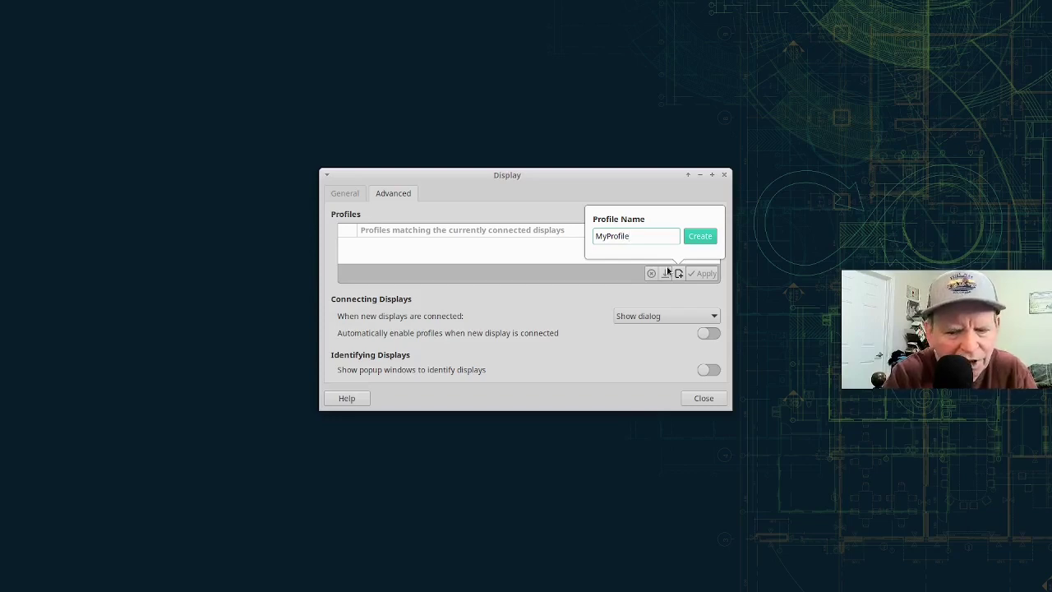
{"action": "key", "text": "Return"}
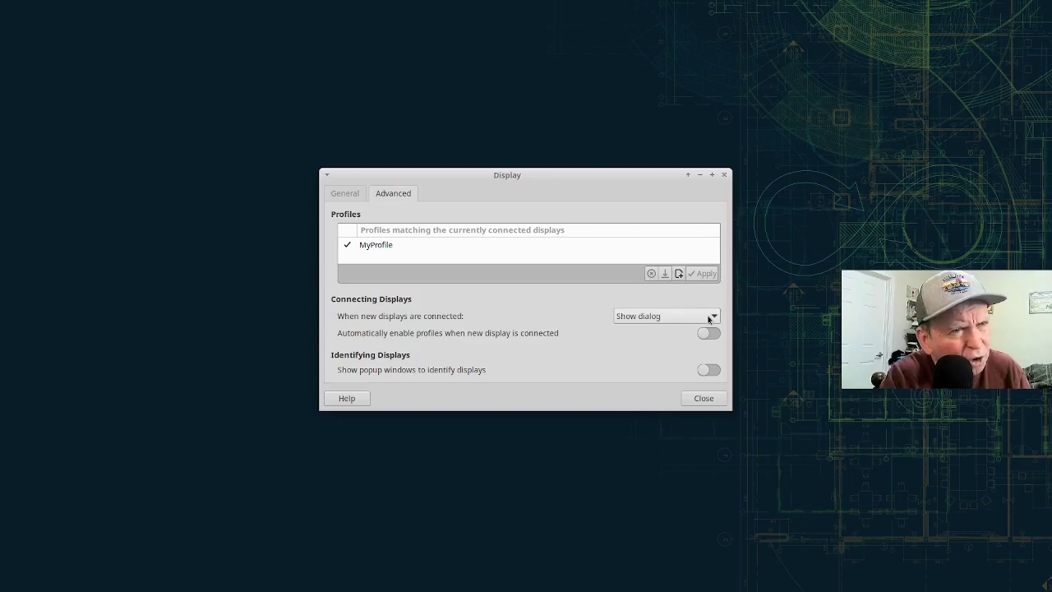
Step: Set the action for newly connected displays to Extend and turn on automatic enabling of profiles when a new display is connected
{"action": "left_click", "coordinate": [708, 319]}
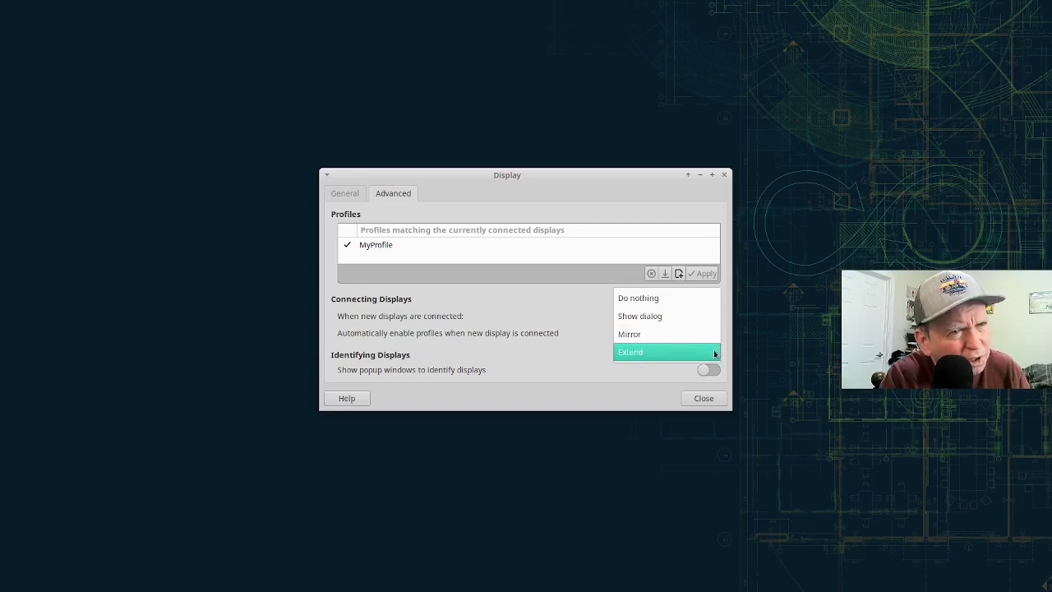
{"action": "left_click", "coordinate": [712, 353]}
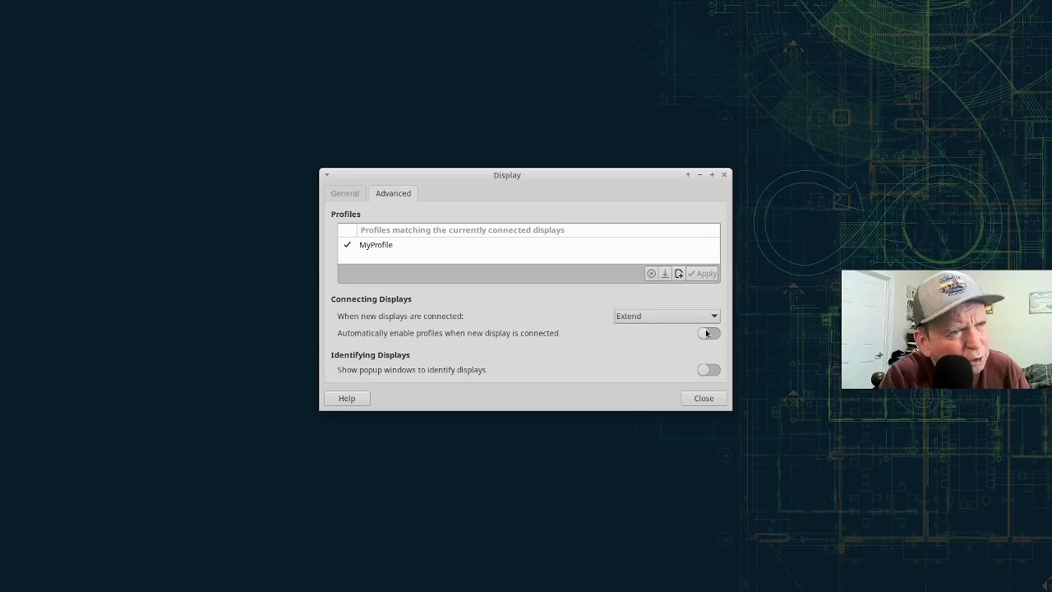
{"action": "left_click", "coordinate": [707, 333]}
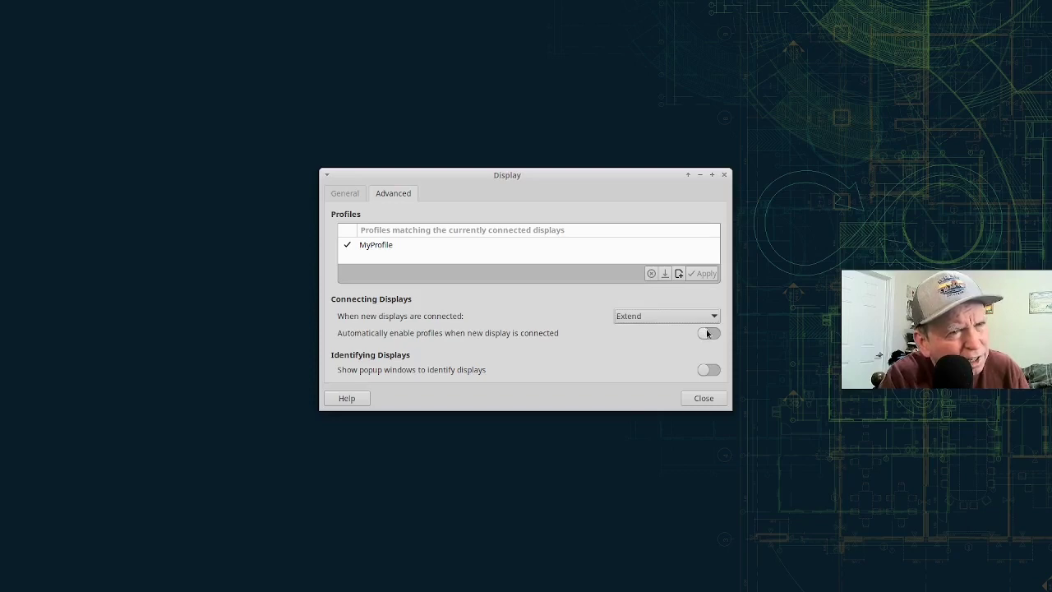